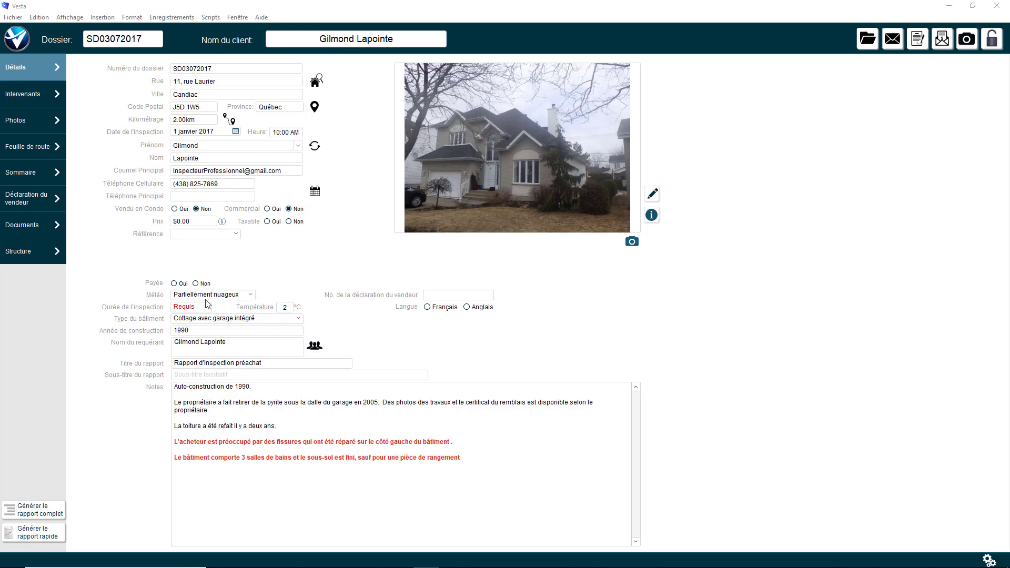
Step: Open the roadmap finding "Fissures à la dalle de béton du garage" for editing and open its first photo in paint.net
{"action": "left_click", "coordinate": [25, 147]}
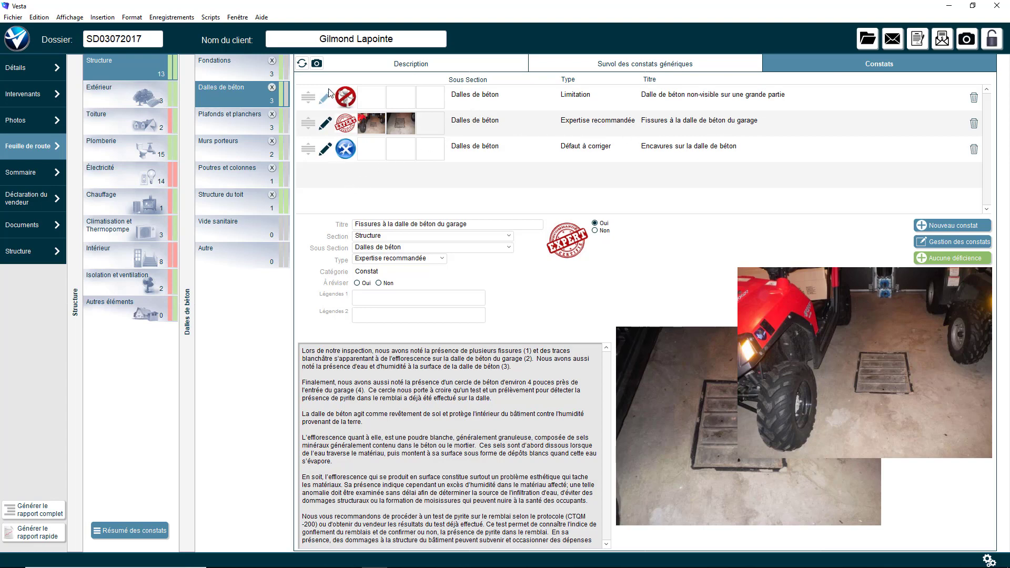
{"action": "left_click", "coordinate": [324, 127]}
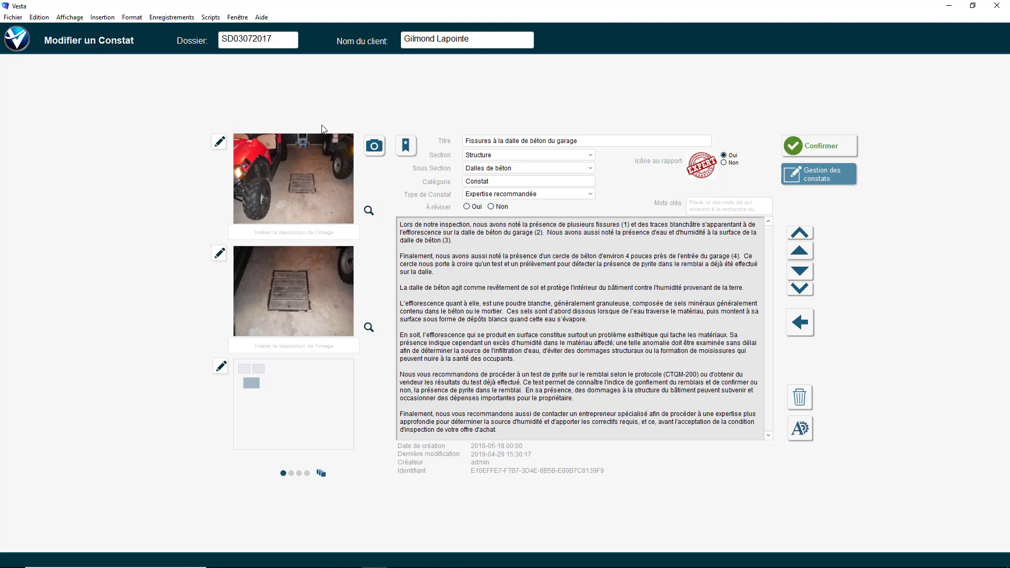
{"action": "left_click", "coordinate": [220, 143]}
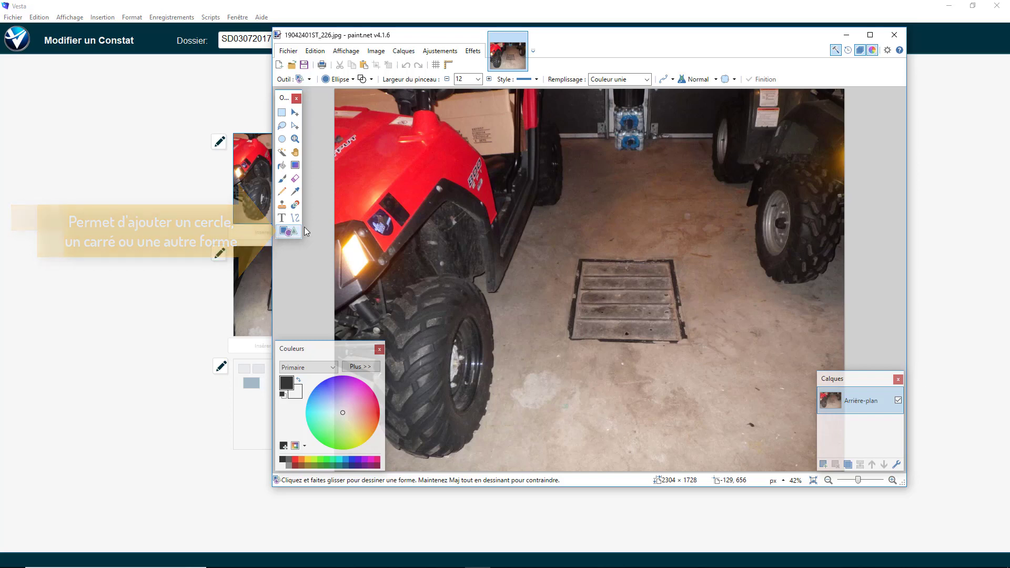
Step: Draw an ellipse of about 906 × 721 px around the floor grate and colour its outline red
{"action": "left_click", "coordinate": [353, 79]}
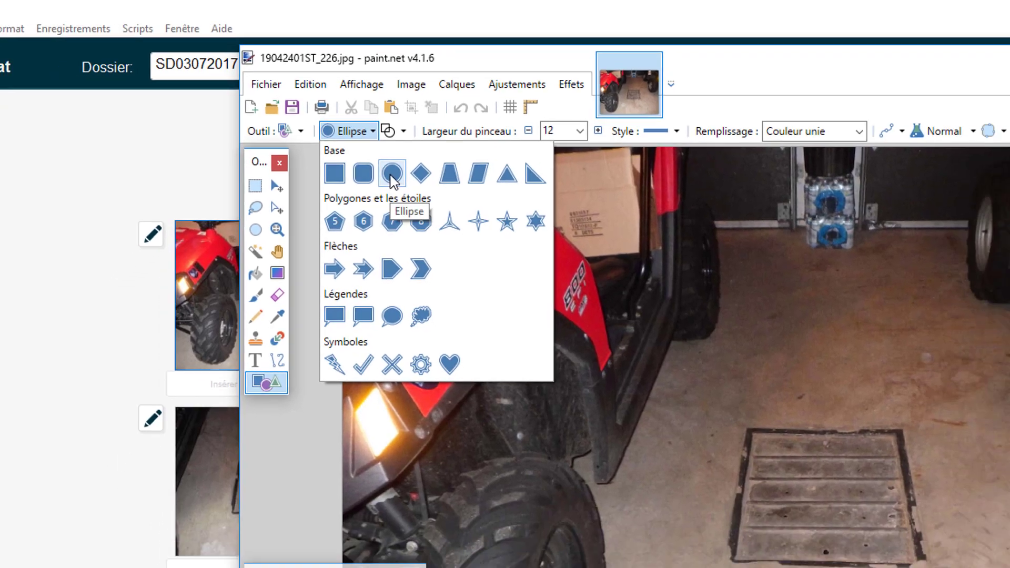
{"action": "left_click", "coordinate": [402, 198]}
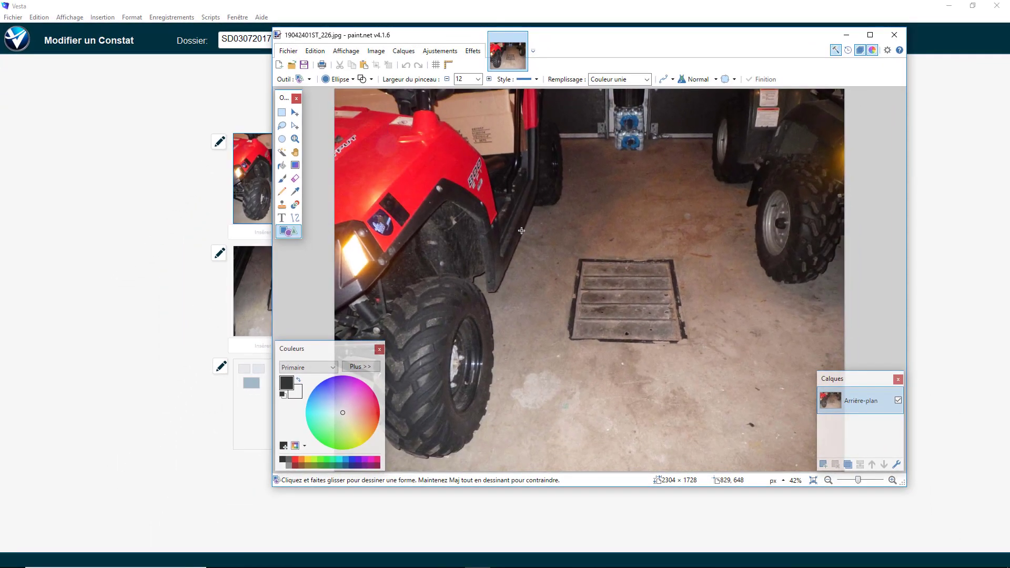
{"action": "left_click_drag", "start_coordinate": [532, 227], "coordinate": [733, 389]}
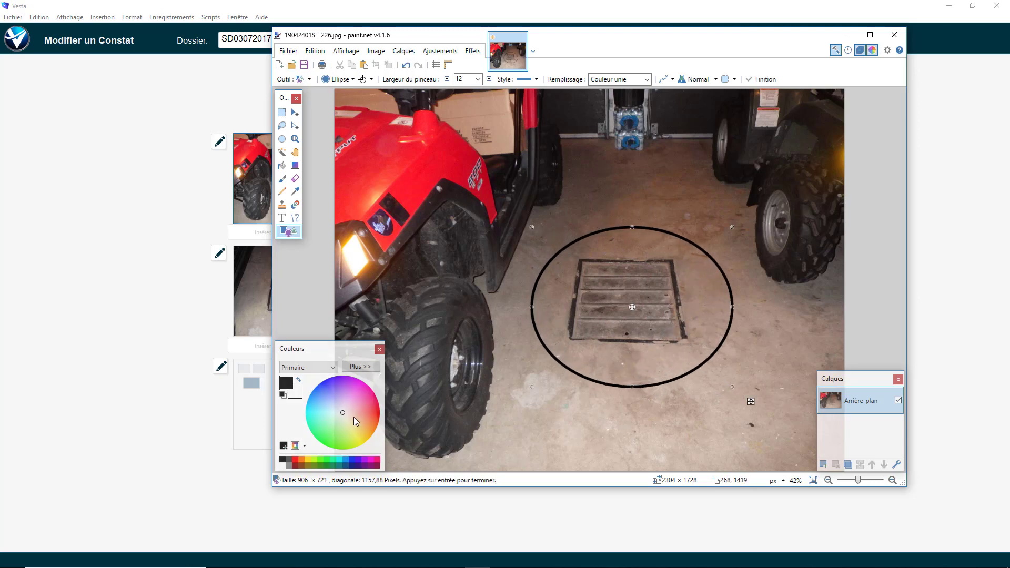
{"action": "mouse_move", "coordinate": [342, 414]}
{"action": "left_mouse_down"}
{"action": "mouse_move", "coordinate": [369, 408]}
{"action": "mouse_move", "coordinate": [374, 439]}
{"action": "mouse_move", "coordinate": [362, 450]}
{"action": "mouse_move", "coordinate": [318, 448]}
{"action": "mouse_move", "coordinate": [368, 444]}
{"action": "mouse_move", "coordinate": [395, 414]}
{"action": "left_mouse_up"}
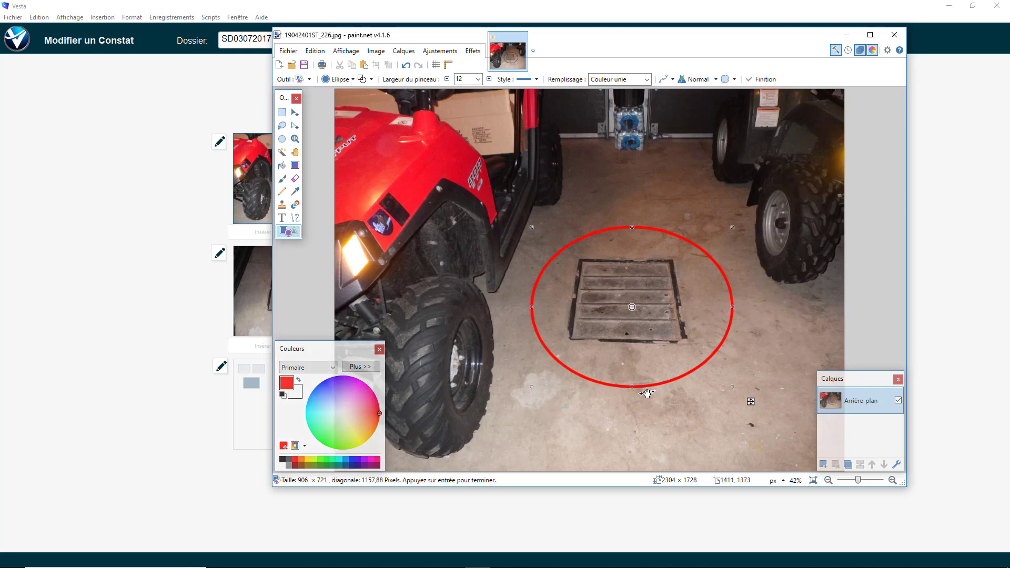
Step: Reposition the red ellipse slightly, flatten it to about 523 px high and tilt it about 6 degrees
{"action": "mouse_move", "coordinate": [751, 402]}
{"action": "left_mouse_down"}
{"action": "mouse_move", "coordinate": [672, 394]}
{"action": "mouse_move", "coordinate": [747, 398]}
{"action": "left_mouse_up"}
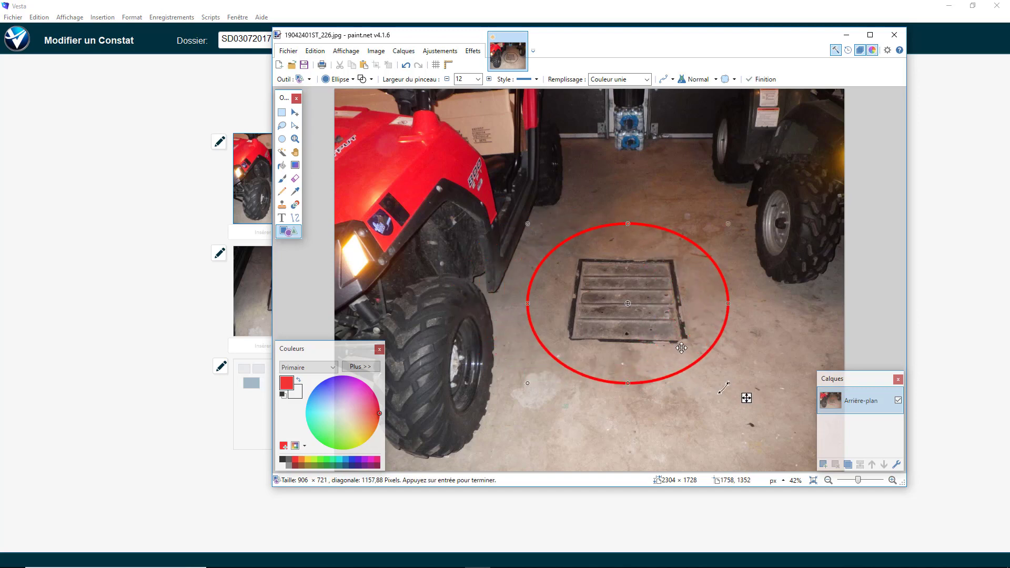
{"action": "left_click_drag", "start_coordinate": [627, 224], "coordinate": [632, 268]}
{"action": "mouse_move", "coordinate": [703, 393]}
{"action": "left_mouse_down"}
{"action": "mouse_move", "coordinate": [643, 415]}
{"action": "mouse_move", "coordinate": [704, 380]}
{"action": "left_mouse_up"}
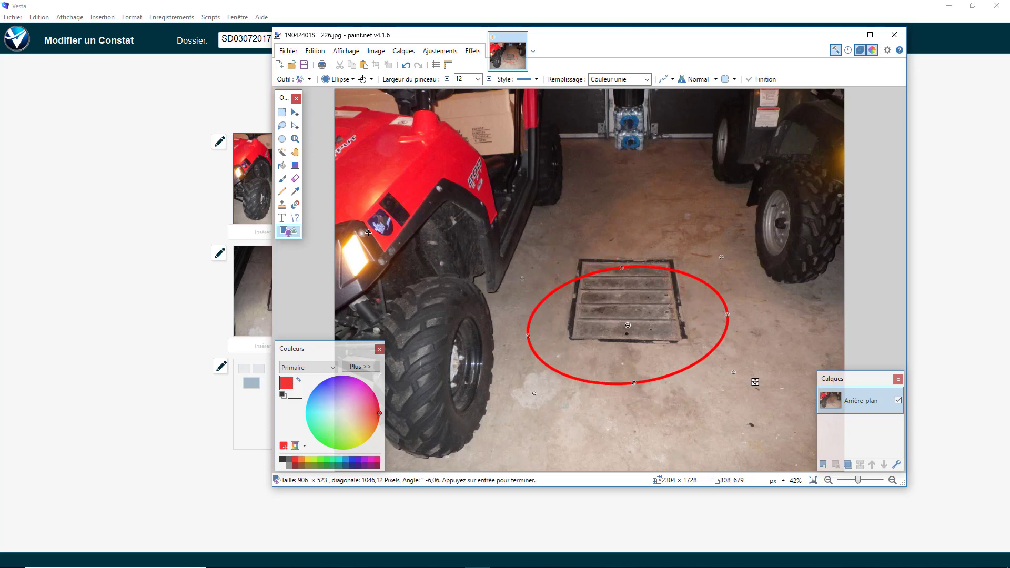
Step: Draw a red arrow from the red vehicle to the upper edge of the floor grate and bend it into a curve
{"action": "left_click", "coordinate": [295, 219]}
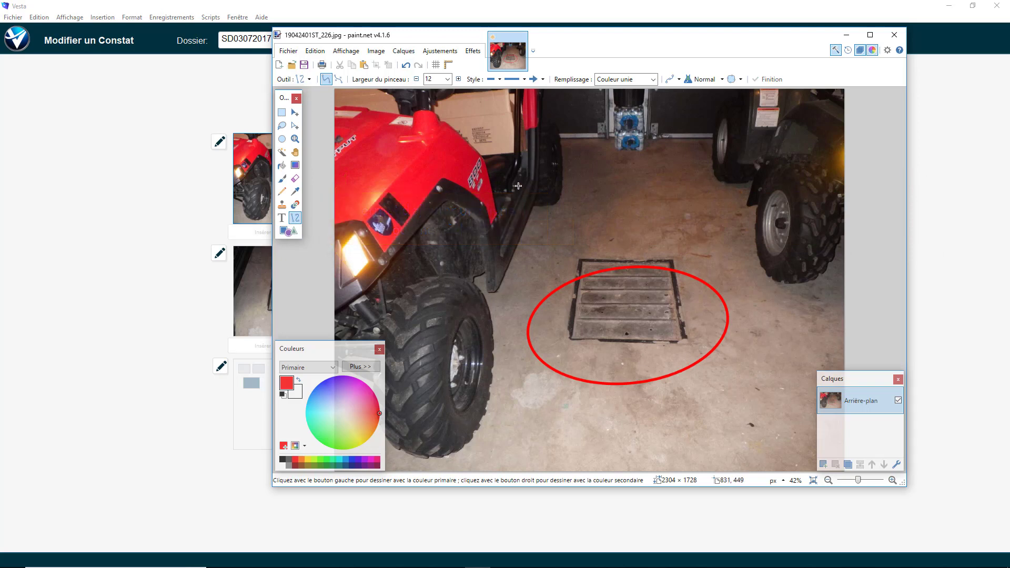
{"action": "left_click_drag", "start_coordinate": [517, 180], "coordinate": [596, 261]}
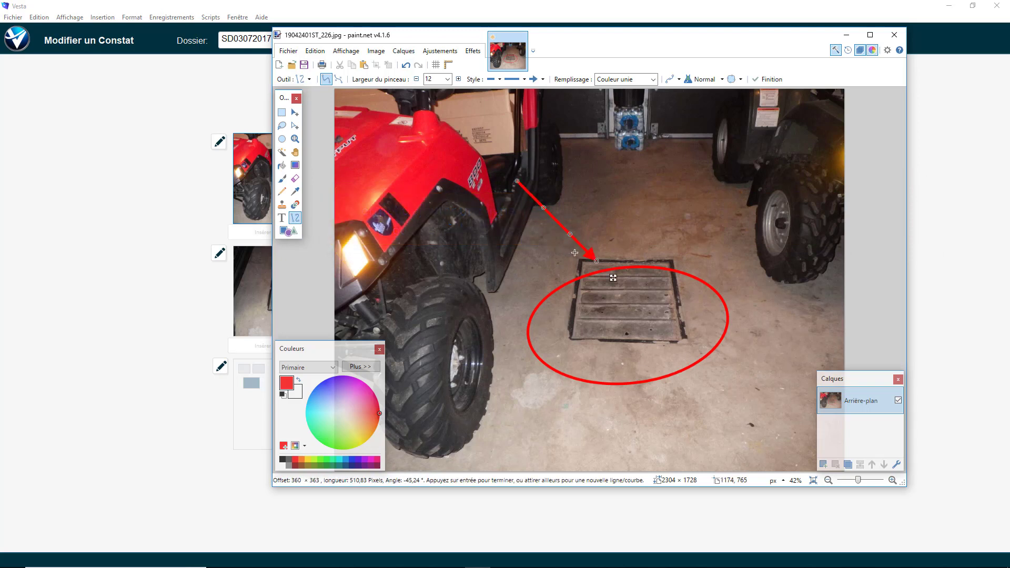
{"action": "left_click_drag", "start_coordinate": [542, 210], "coordinate": [564, 182]}
{"action": "left_click_drag", "start_coordinate": [570, 234], "coordinate": [595, 208]}
{"action": "left_click_drag", "start_coordinate": [596, 258], "coordinate": [621, 261]}
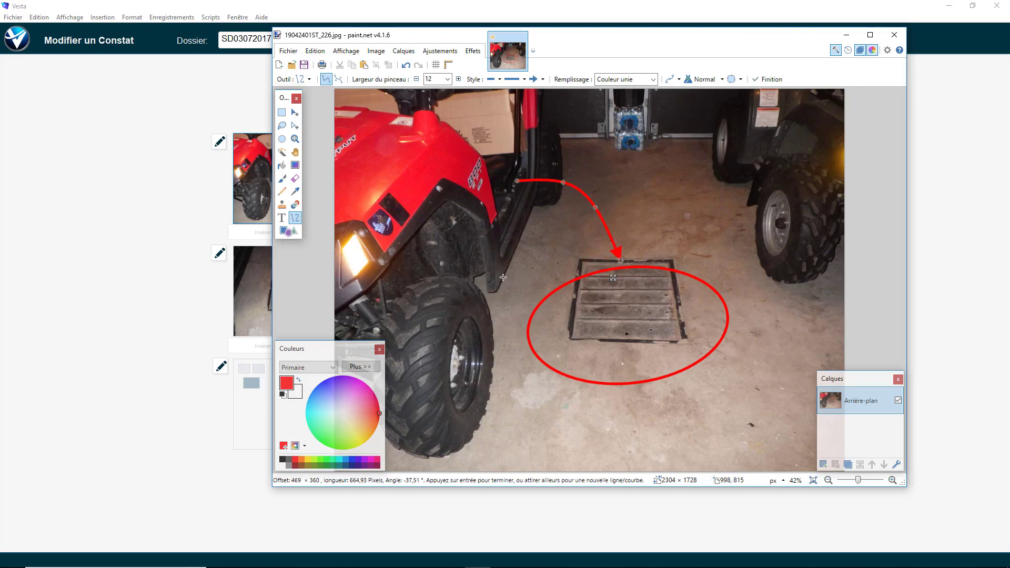
Step: Increase the curved arrow's brush width to 34
{"action": "left_click", "coordinate": [460, 79]}
{"action": "left_click", "coordinate": [460, 79]}
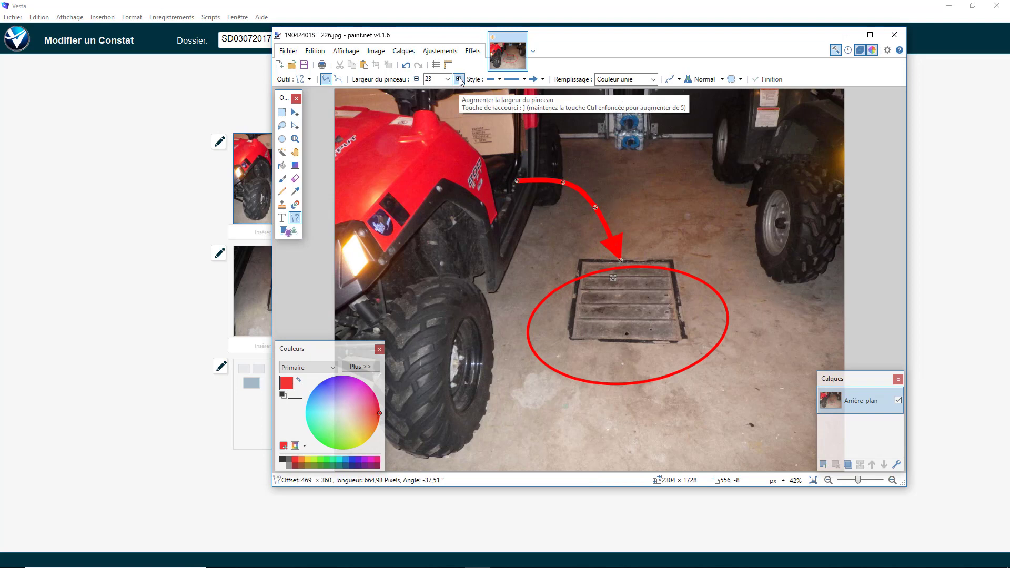
{"action": "left_click", "coordinate": [460, 79]}
{"action": "left_click", "coordinate": [459, 80]}
{"action": "left_click", "coordinate": [459, 79]}
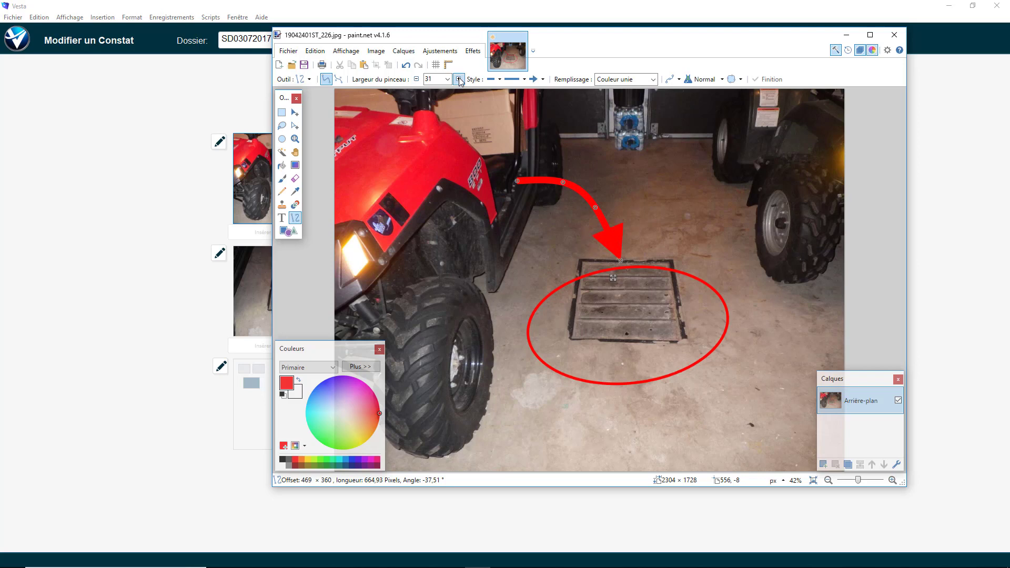
{"action": "left_click", "coordinate": [460, 80]}
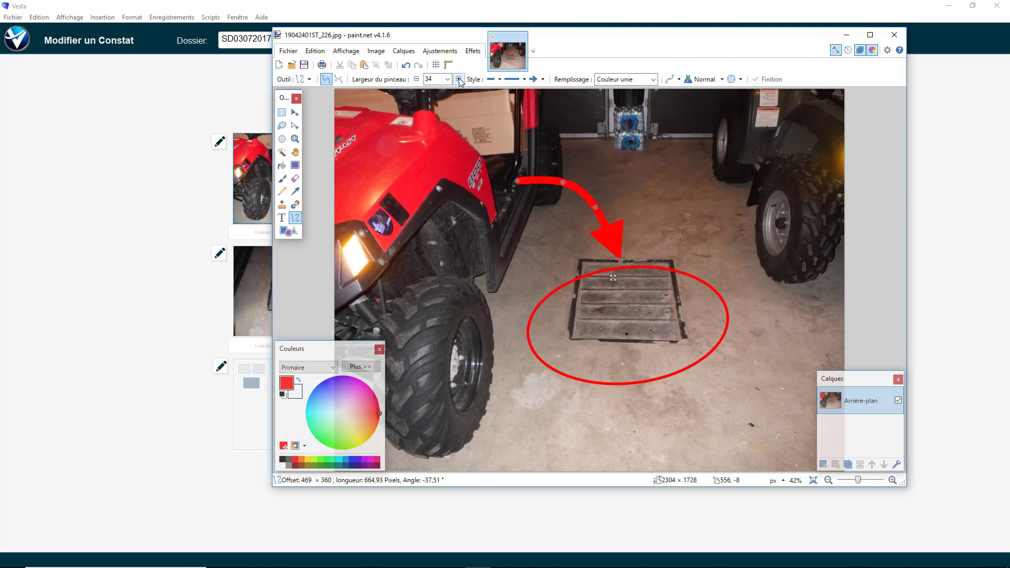
Step: Change the curved arrow to a dotted line with open arrowheads at both ends
{"action": "left_click", "coordinate": [513, 82]}
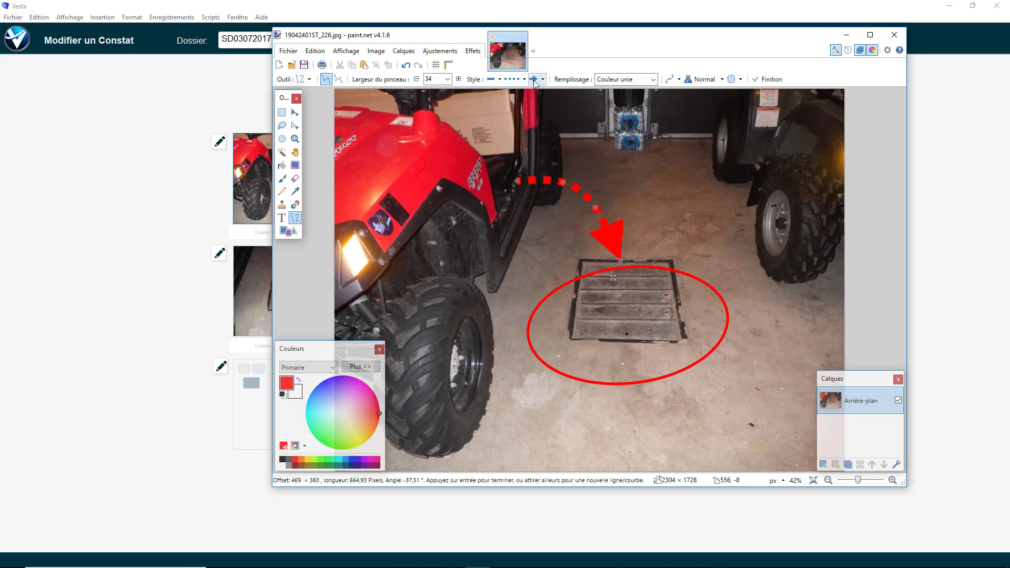
{"action": "left_click", "coordinate": [534, 81]}
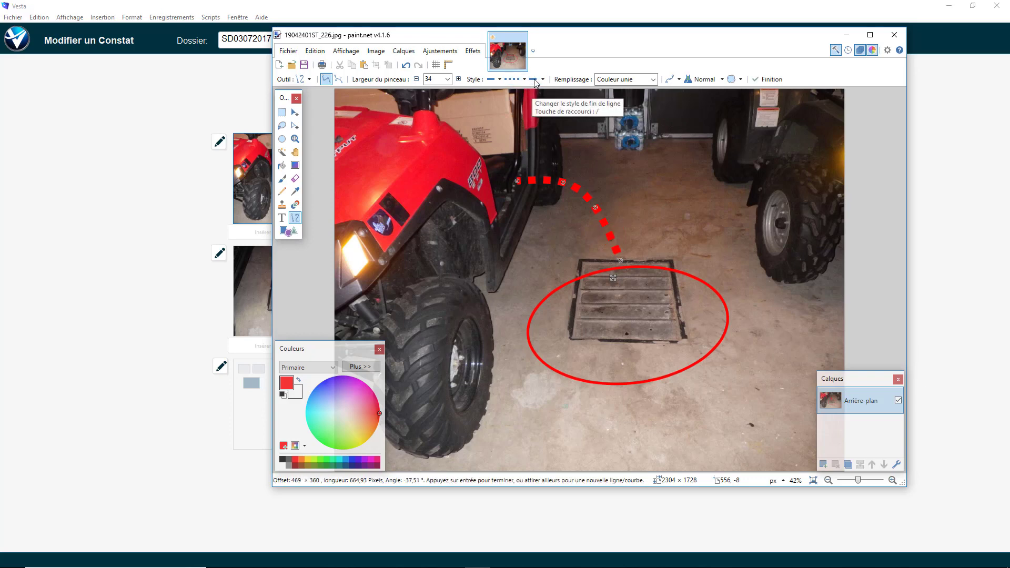
{"action": "left_click", "coordinate": [535, 82]}
{"action": "left_click", "coordinate": [490, 80]}
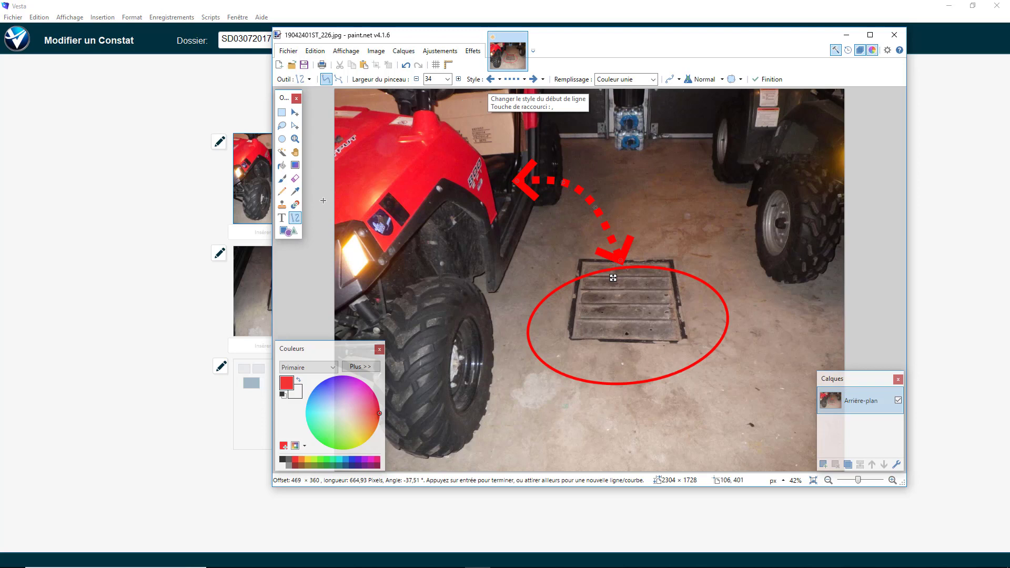
Step: Add the text "Texte" over the red vehicle near the arrow's start and colour it blue
{"action": "left_click", "coordinate": [282, 218]}
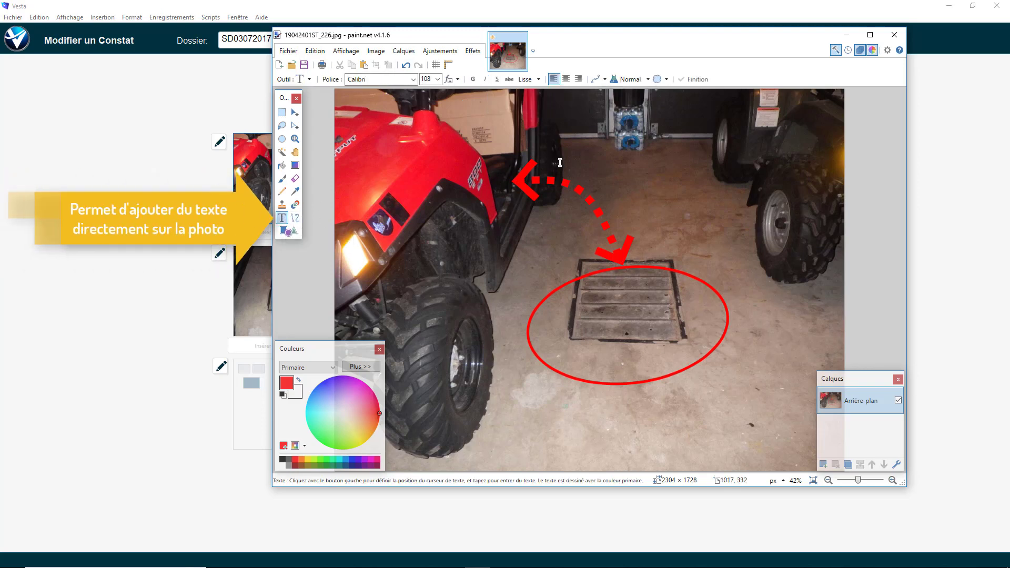
{"action": "left_click", "coordinate": [492, 138]}
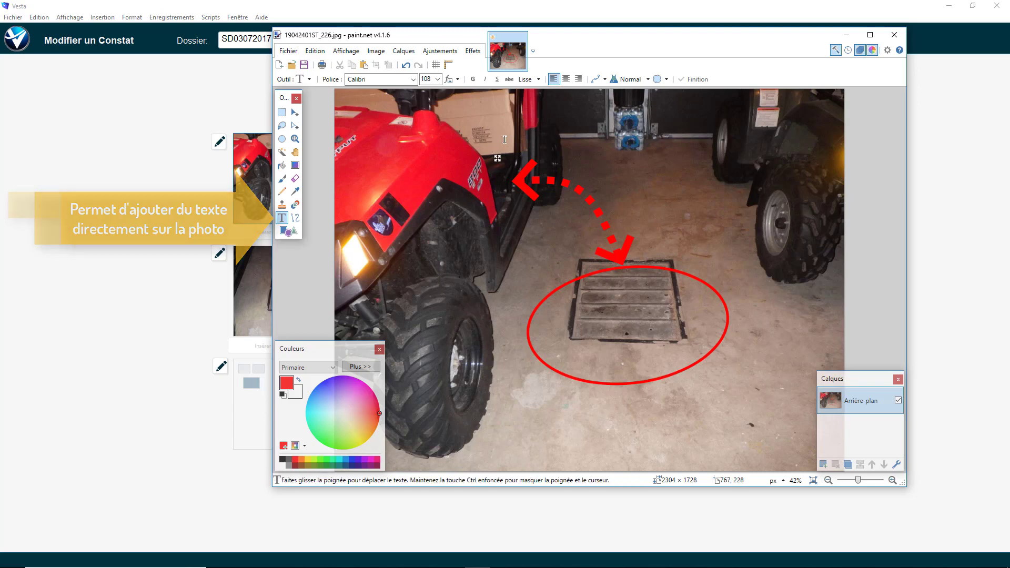
{"action": "type", "text": "Texte"}
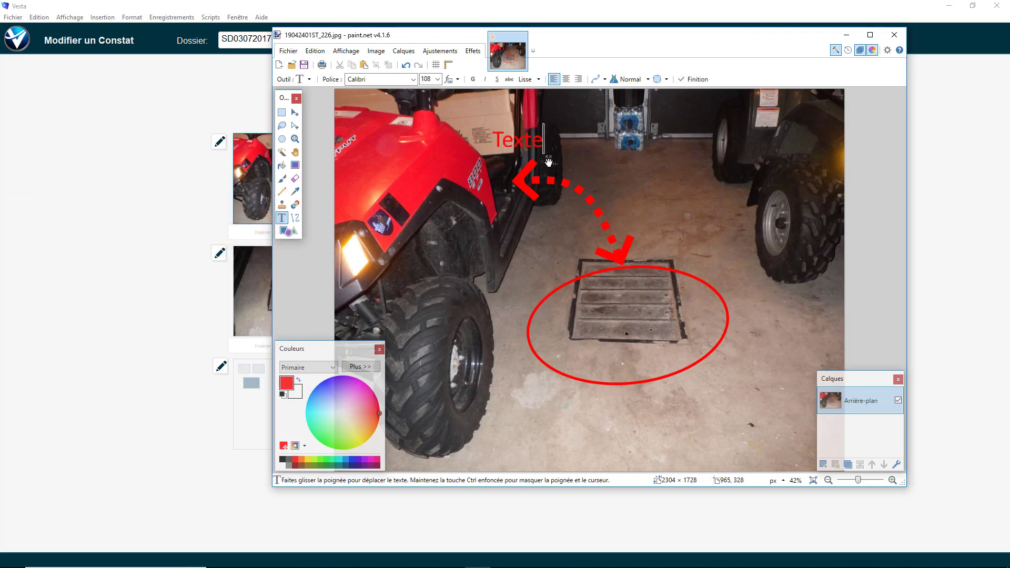
{"action": "left_click_drag", "start_coordinate": [548, 159], "coordinate": [486, 200]}
{"action": "left_click_drag", "start_coordinate": [360, 417], "coordinate": [308, 389]}
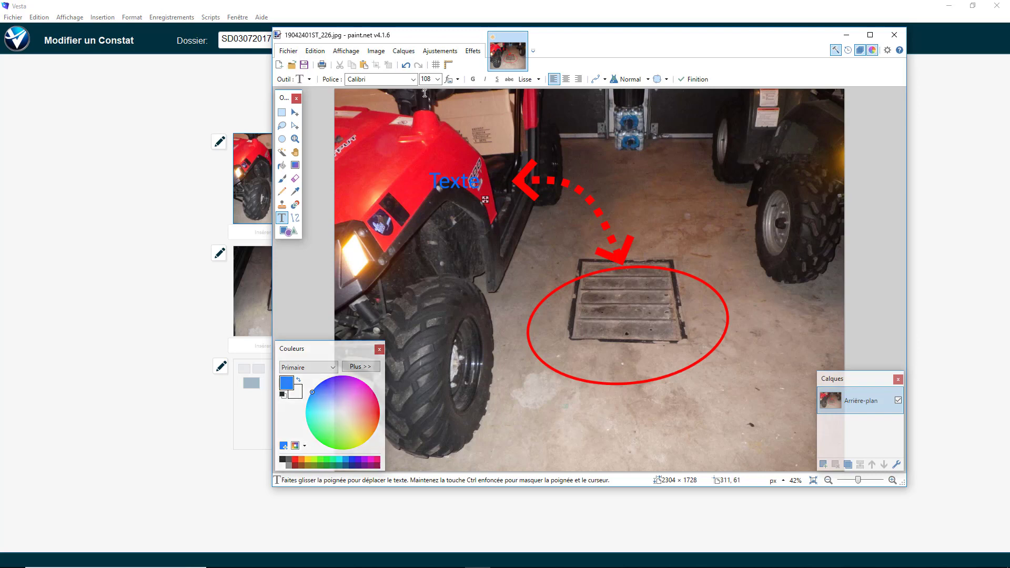
Step: Set the font size of "Texte" to 192 and move the text clear of the arrowhead
{"action": "left_click", "coordinate": [438, 79]}
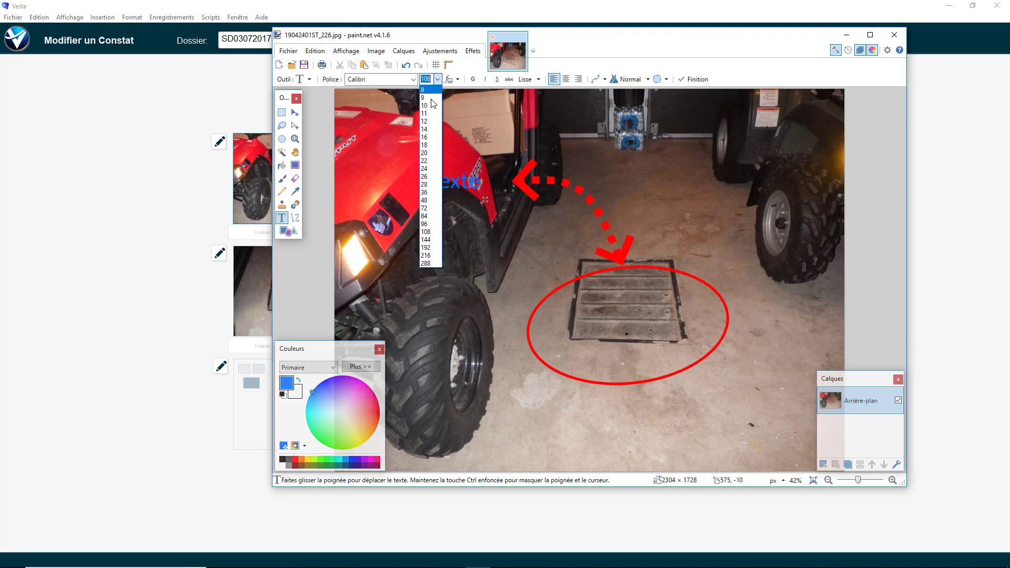
{"action": "left_click", "coordinate": [431, 249]}
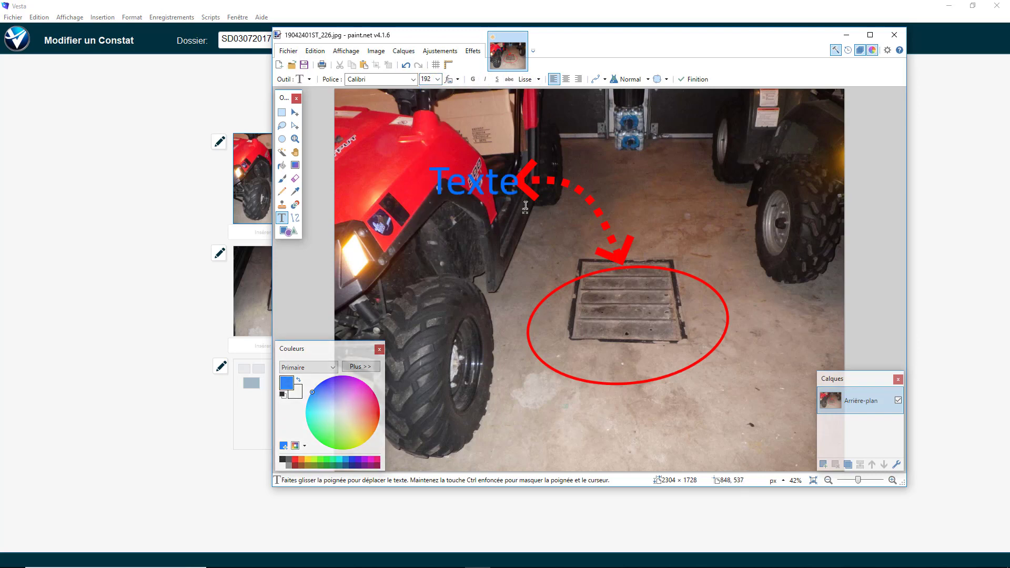
{"action": "left_click_drag", "start_coordinate": [525, 212], "coordinate": [502, 198]}
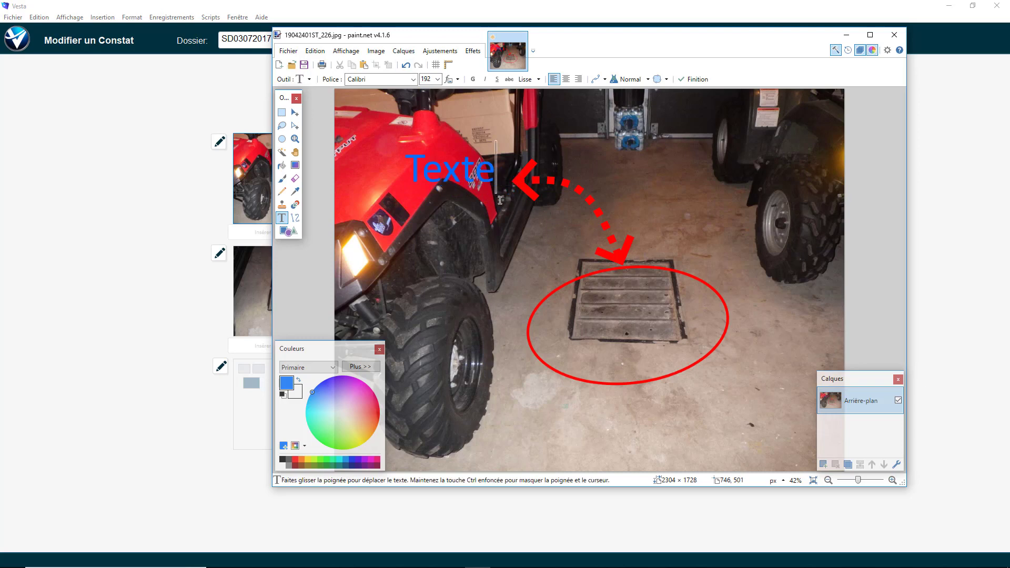
Step: Save the annotated photo at quality 46, then switch back to Vesta and load the modified file into the finding
{"action": "left_click", "coordinate": [289, 50]}
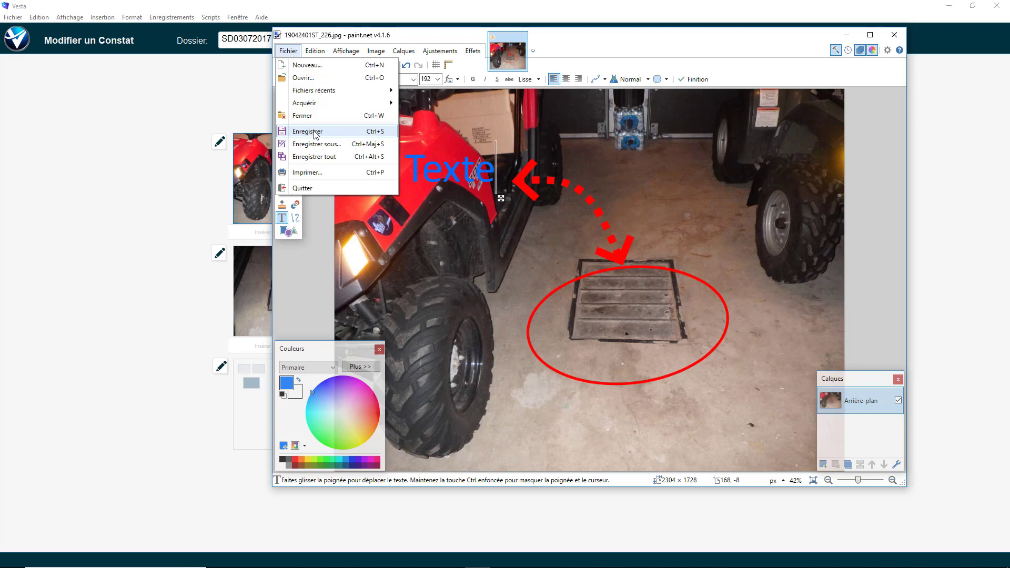
{"action": "left_click", "coordinate": [321, 218]}
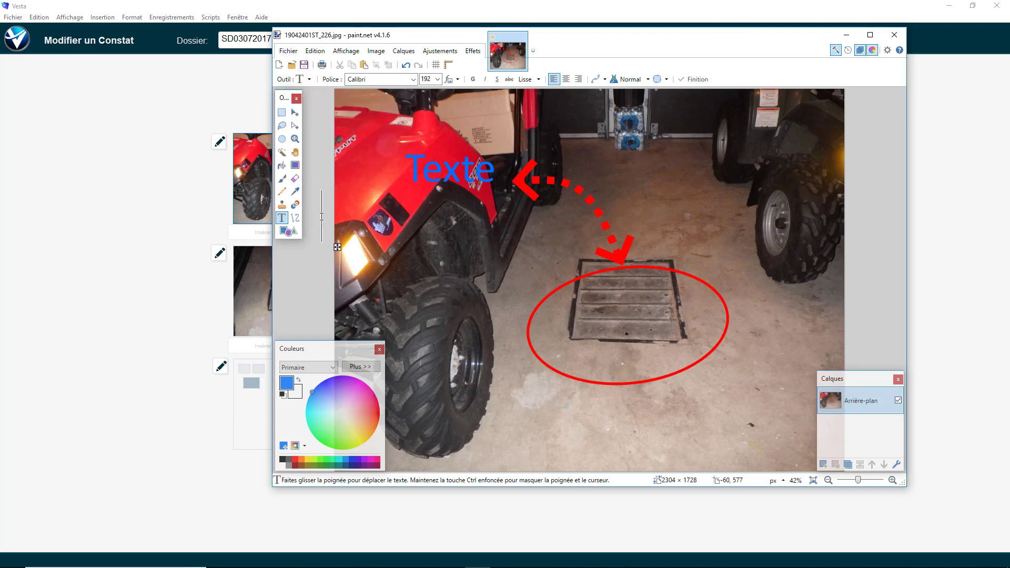
{"action": "left_click", "coordinate": [304, 66]}
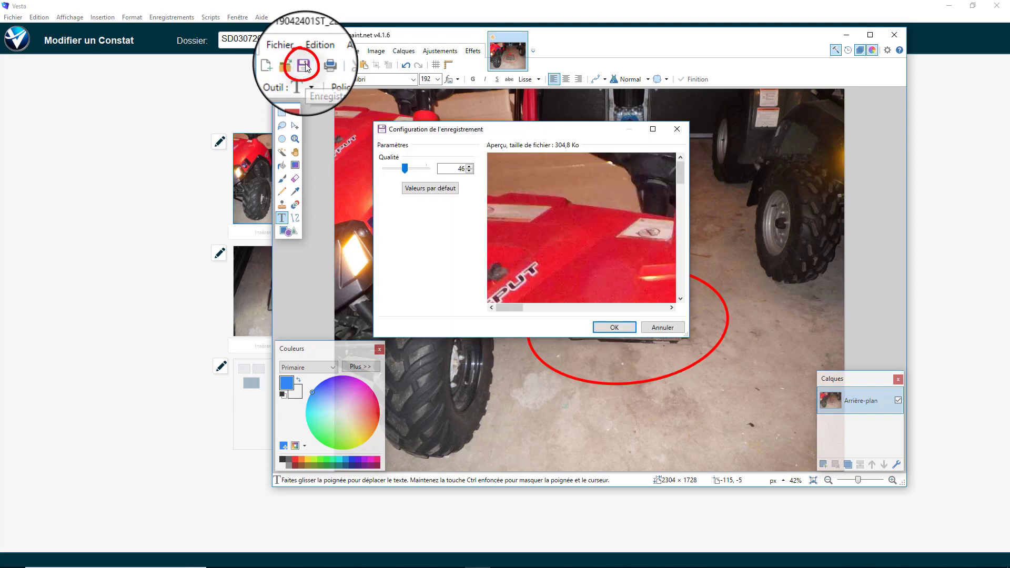
{"action": "left_click", "coordinate": [626, 327]}
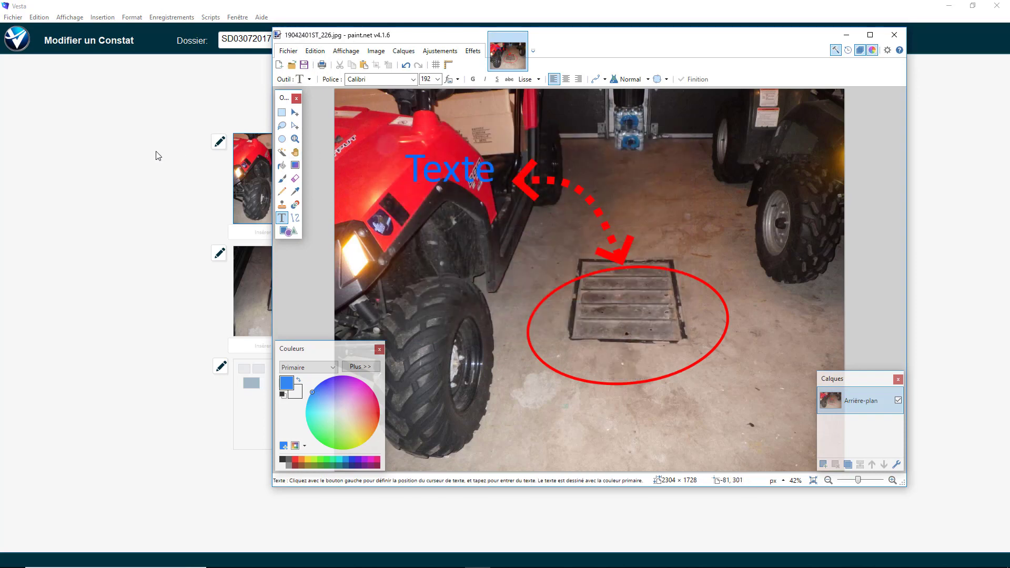
{"action": "left_click", "coordinate": [119, 169]}
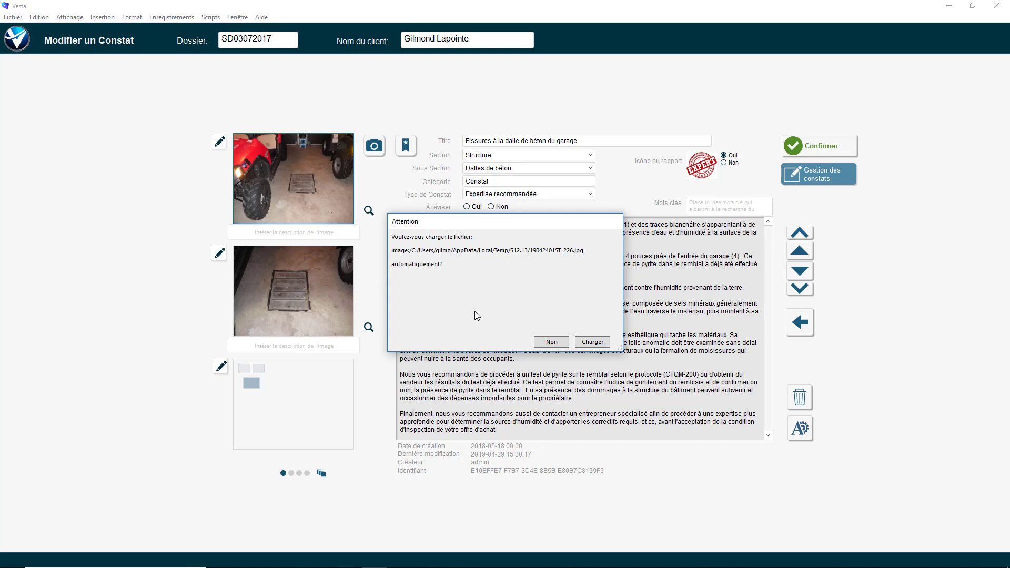
{"action": "left_click", "coordinate": [594, 342]}
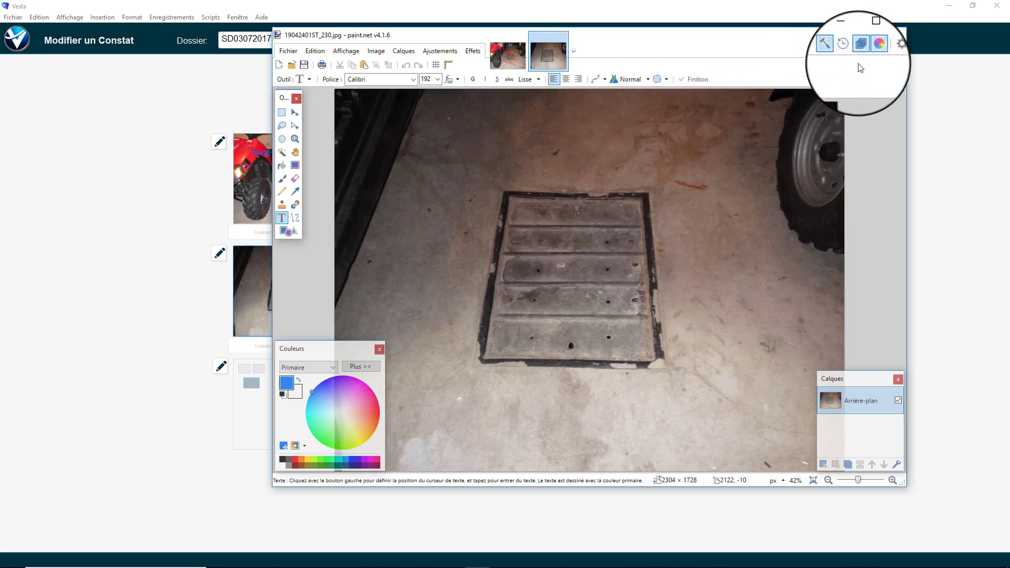
Step: Open the paint.net settings in an enlarged window and examine the default tool options for shapes, text and fill
{"action": "left_click", "coordinate": [888, 50]}
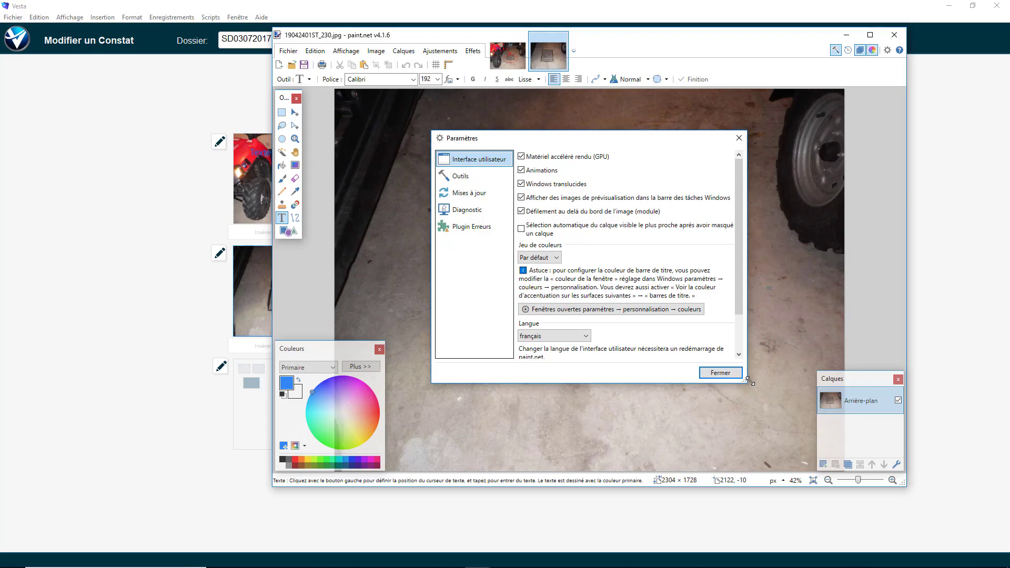
{"action": "left_click_drag", "start_coordinate": [750, 381], "coordinate": [819, 450]}
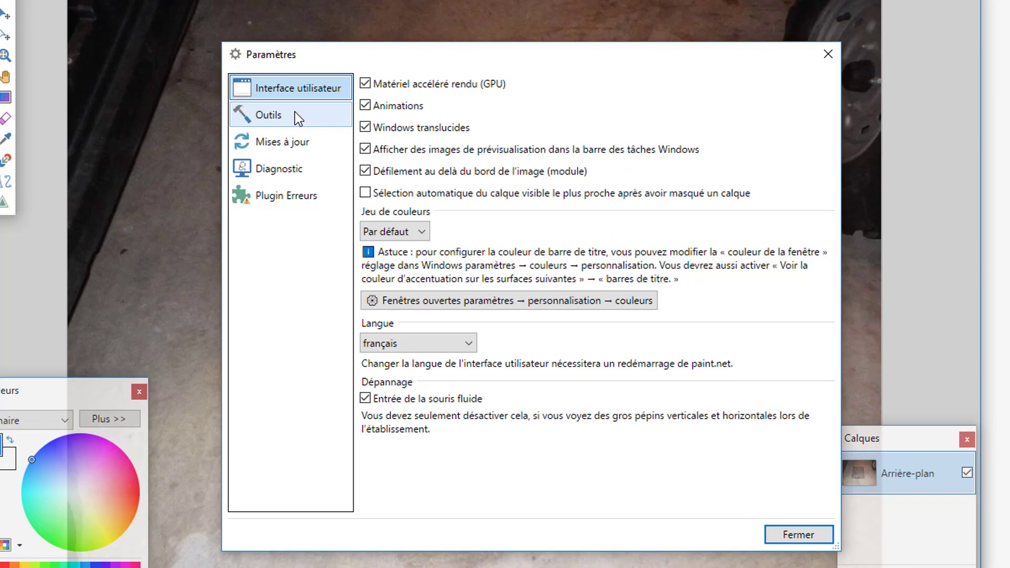
{"action": "left_click", "coordinate": [466, 170]}
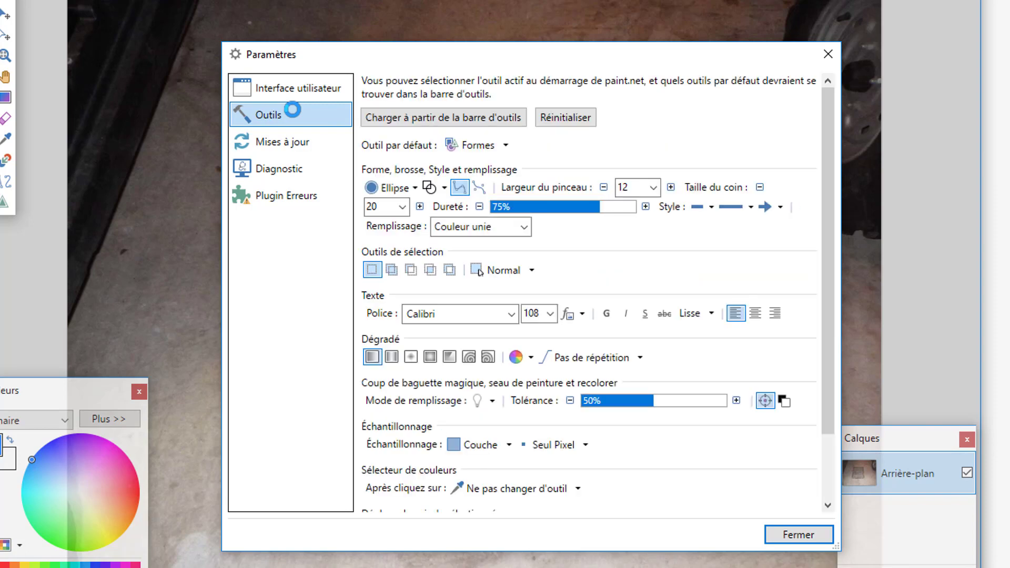
{"action": "scroll", "coordinate": [542, 262], "scroll_direction": "down", "scroll_amount": 3}
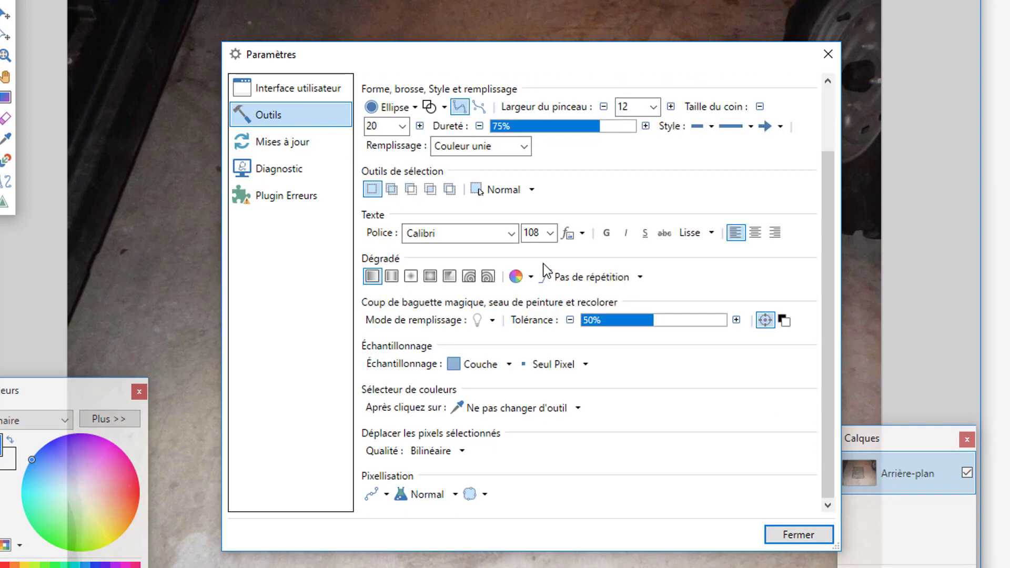
{"action": "scroll", "coordinate": [553, 279], "scroll_direction": "up", "scroll_amount": 3}
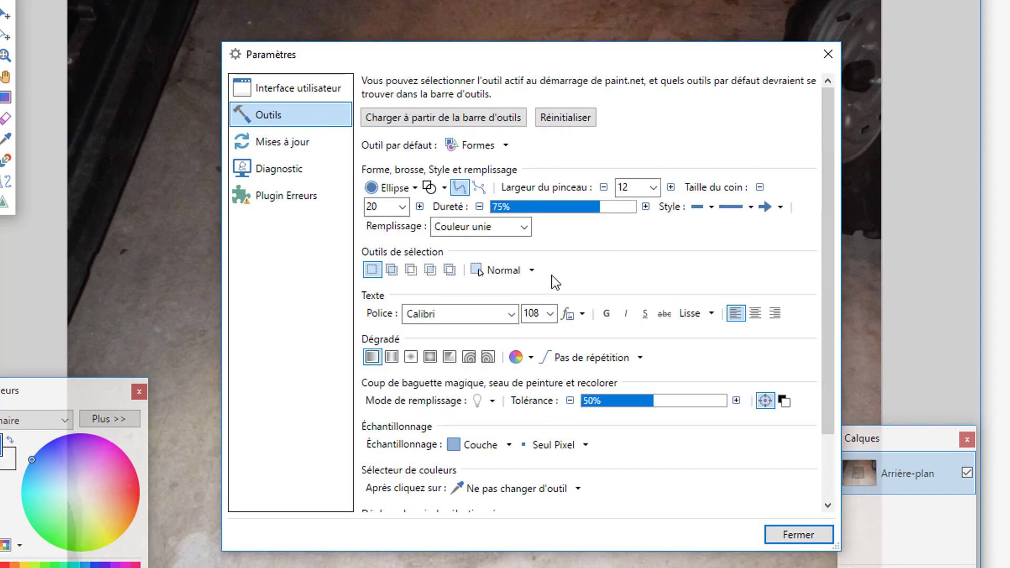